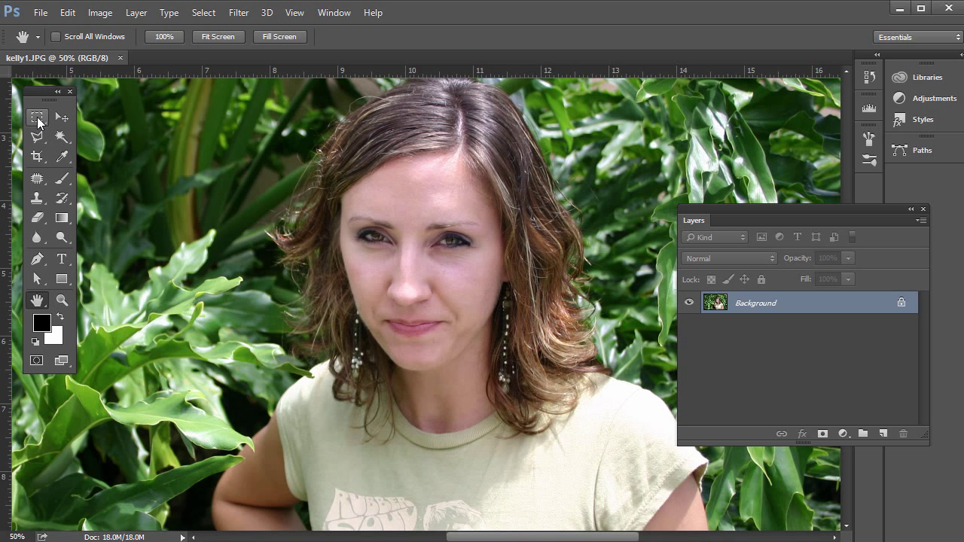
Step: Pick the Rectangular Marquee tool, then bring up the healing and patch tool flyout
left_click(38, 119)
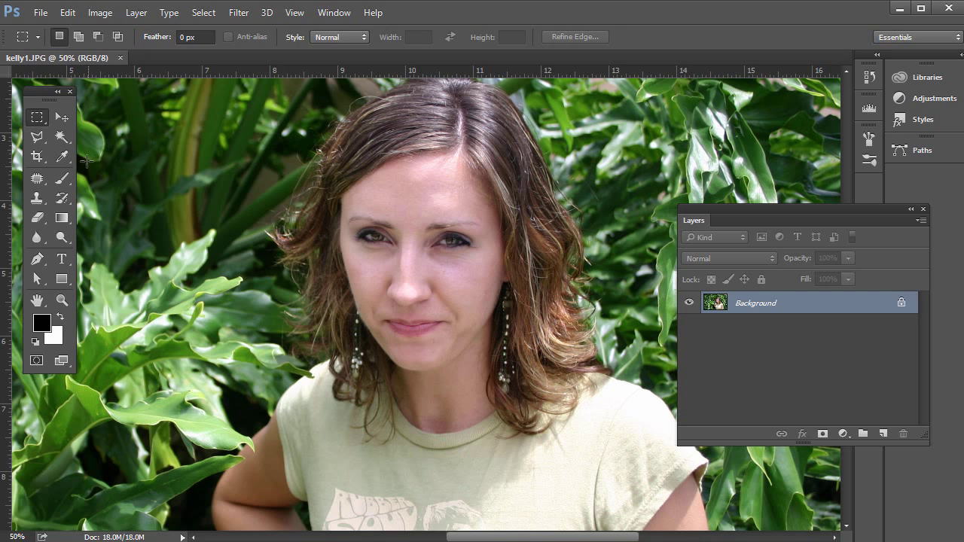
left_click(36, 178)
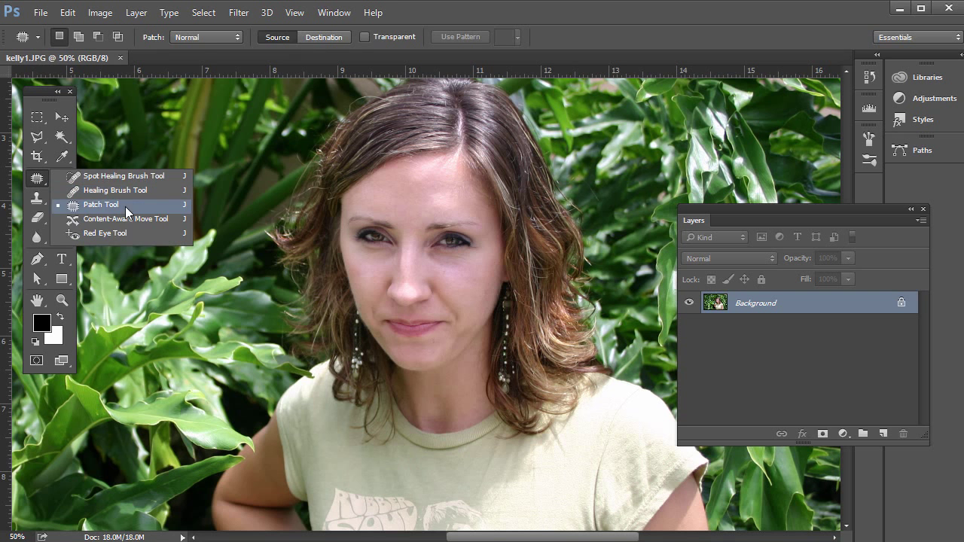
Step: Choose the Patch Tool, duplicate the photo to Layer 1, and patch the forehead wrinkle from below
left_click(107, 209)
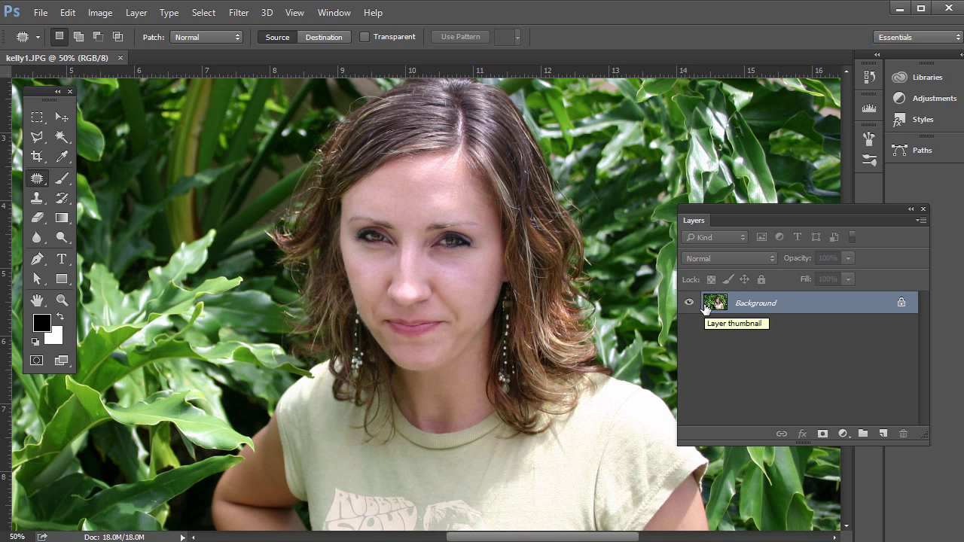
key("ctrl+j")
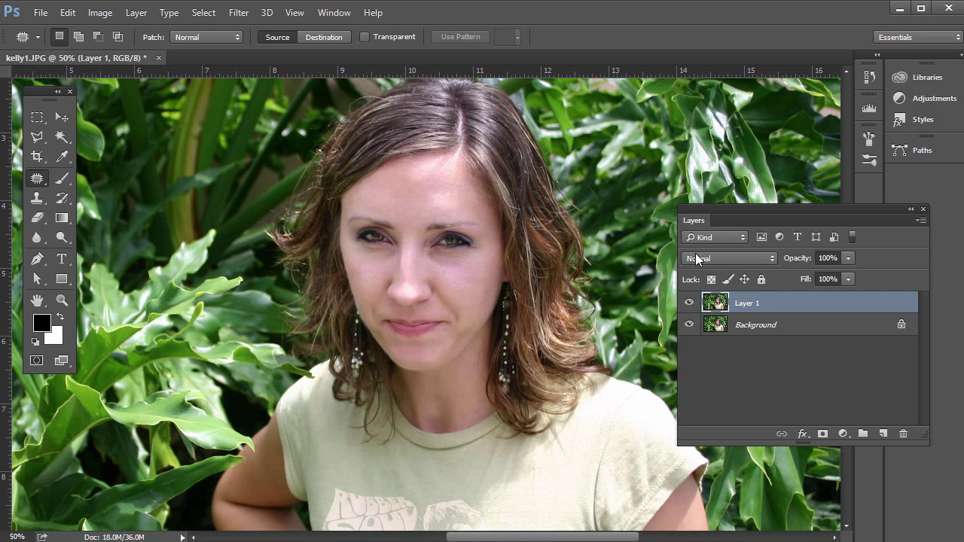
mouse_move(450, 161)
left_mouse_down()
mouse_move(415, 167)
mouse_move(434, 178)
mouse_move(455, 167)
mouse_move(447, 158)
mouse_move(438, 173)
left_mouse_up()
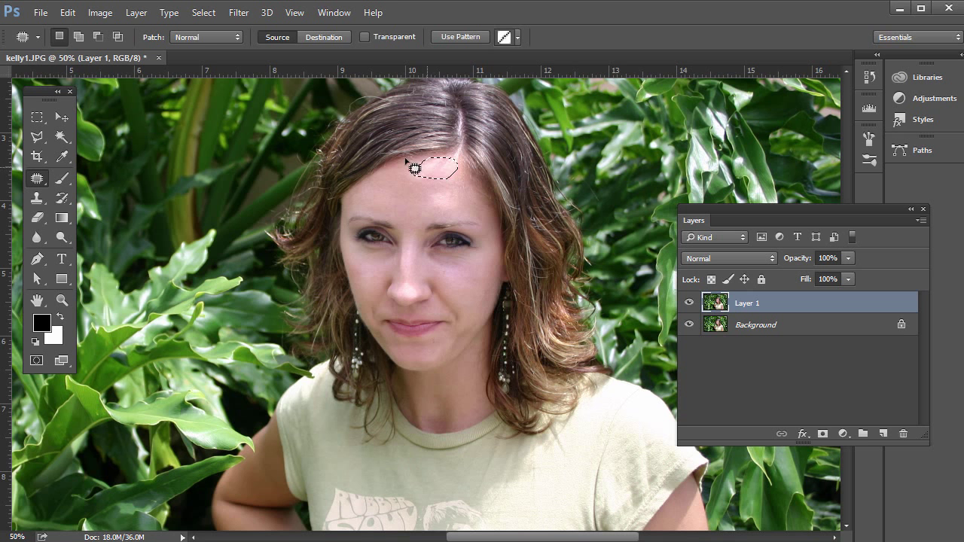
left_click_drag(427, 177, 427, 204)
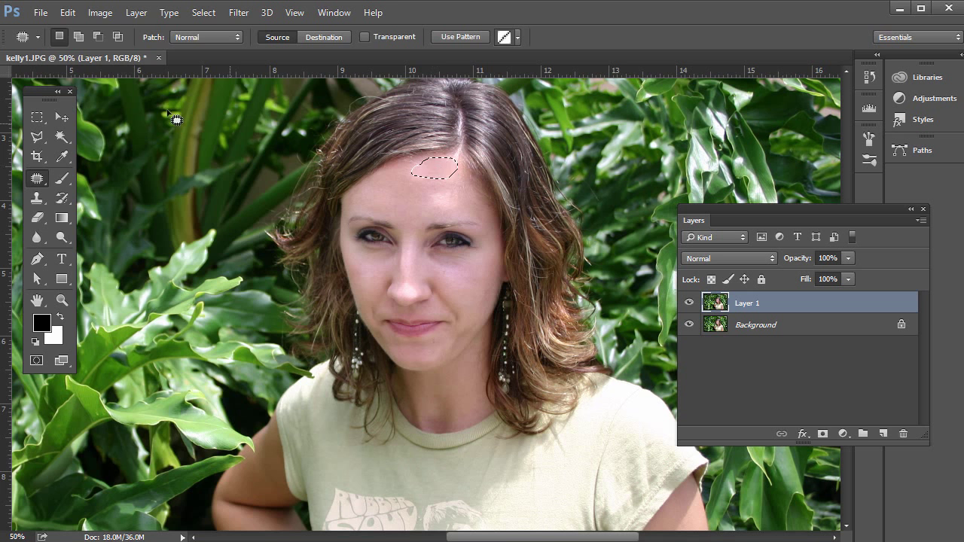
Step: Fade the forehead patch to 45% opacity with Edit > Fade Patch Selection
left_click(67, 13)
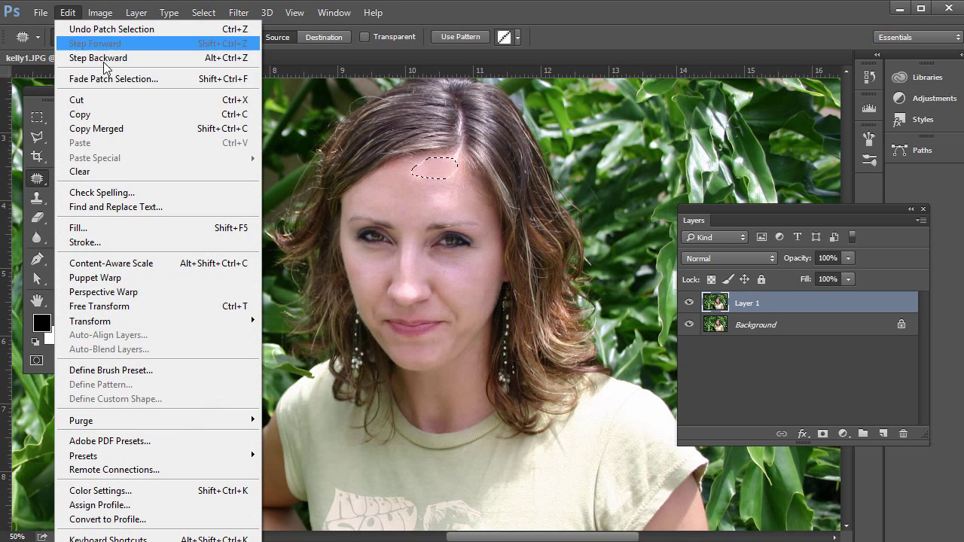
left_click(109, 82)
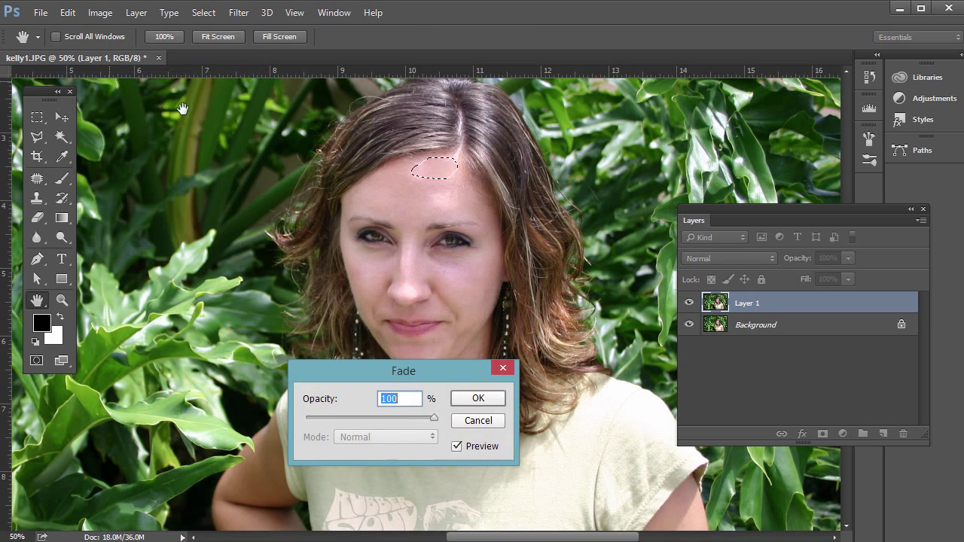
left_click(370, 420)
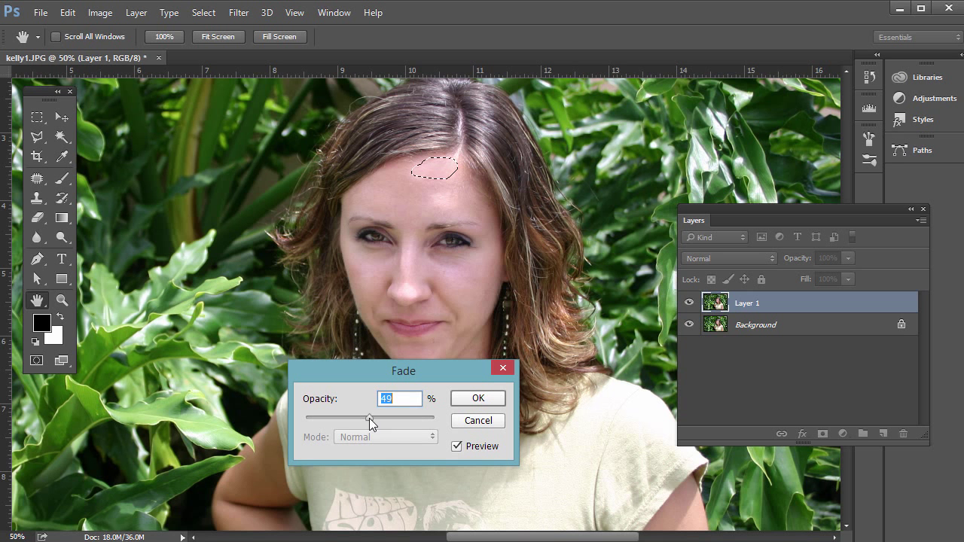
left_click(478, 397)
Step: Toggle Layer 1's visibility to compare with the original and clear the forehead selection
left_click(689, 303)
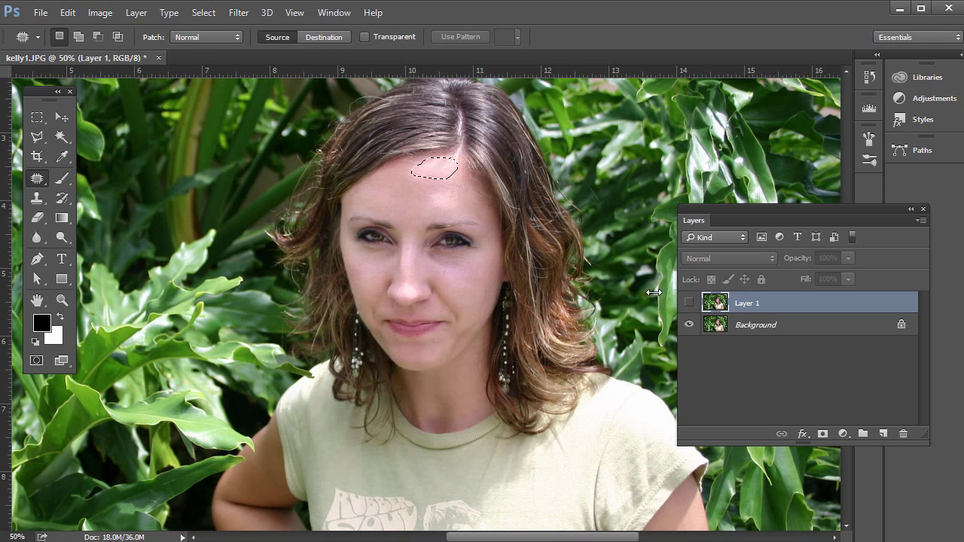
left_click(36, 117)
left_click(592, 232)
left_click(689, 303)
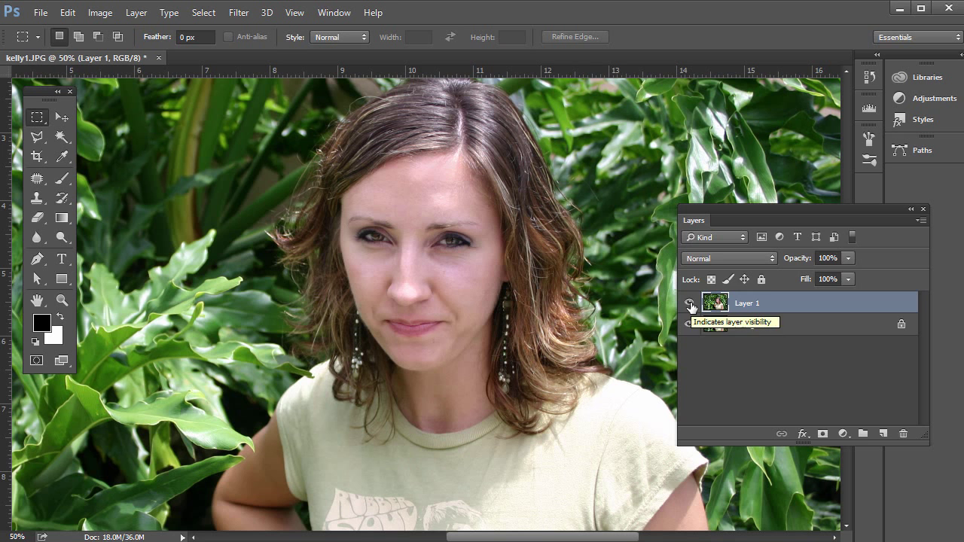
Step: Delete the patched duplicate layer and add a new empty Layer 1 above the Background
left_click_drag(715, 302, 903, 434)
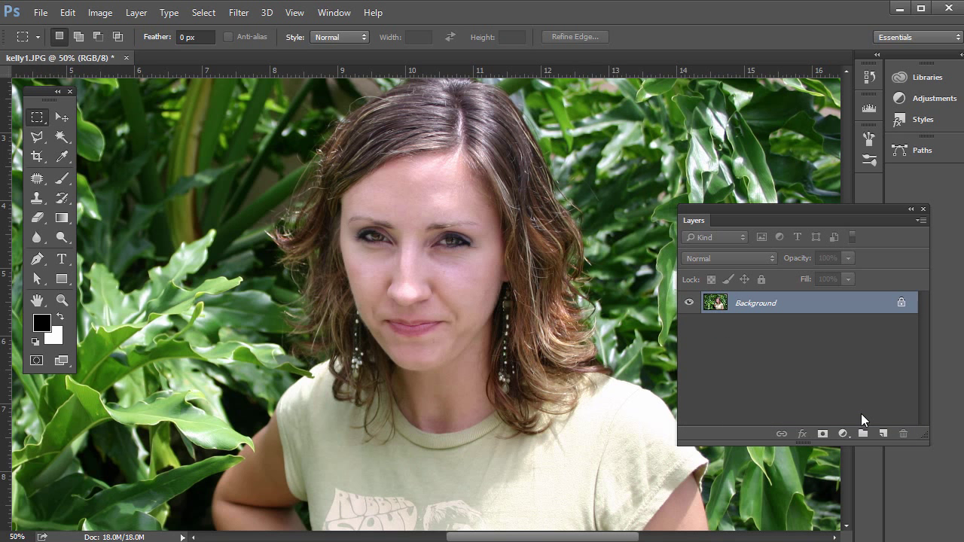
left_click(883, 433)
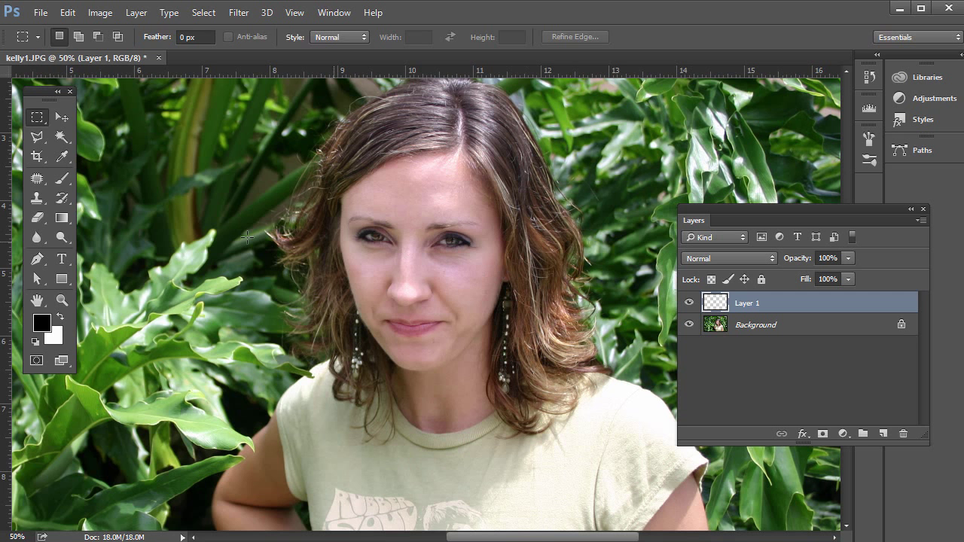
left_click(34, 177)
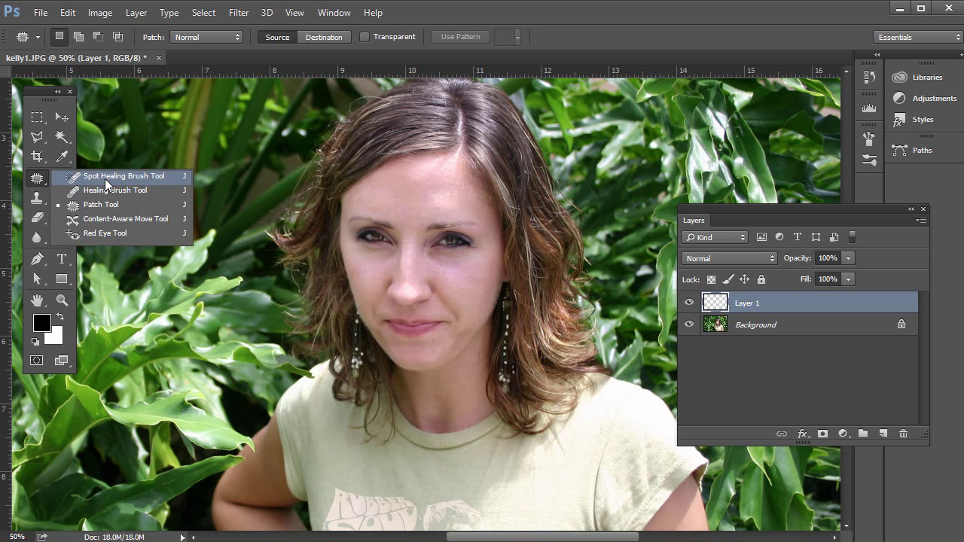
Step: Spot-heal the forehead wrinkles on the Background with a size-50 Spot Healing Brush
left_click(104, 179)
left_click(768, 326)
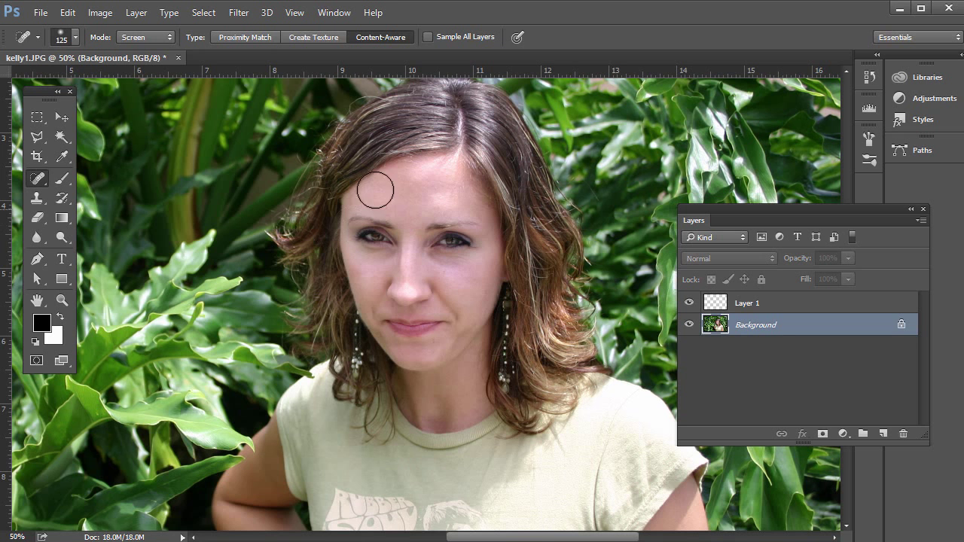
key("bracketleft")
key("bracketleft")
key("bracketleft")
left_click(448, 162)
left_click_drag(428, 165, 449, 167)
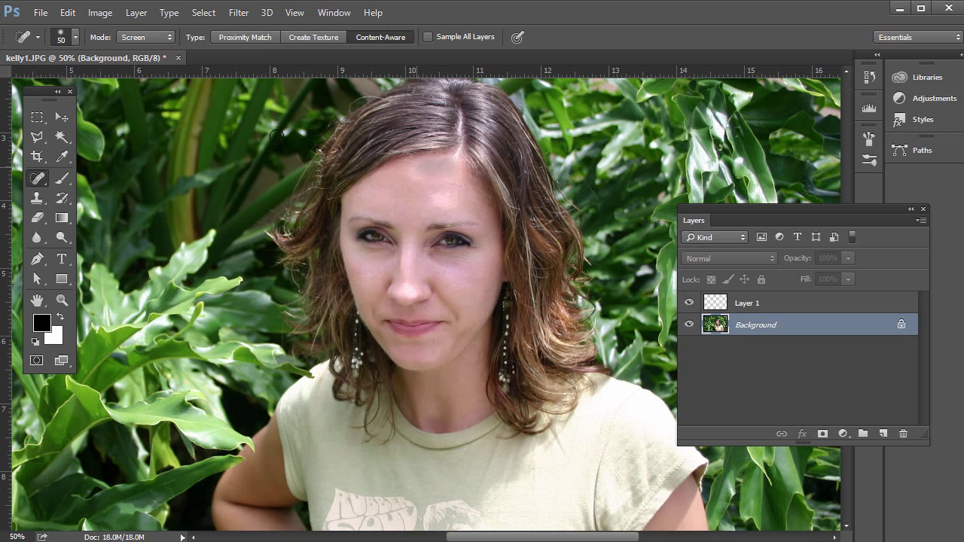
Step: Undo the spot-healing stroke with Edit > Undo
left_click(75, 18)
left_click(98, 28)
left_click(34, 179)
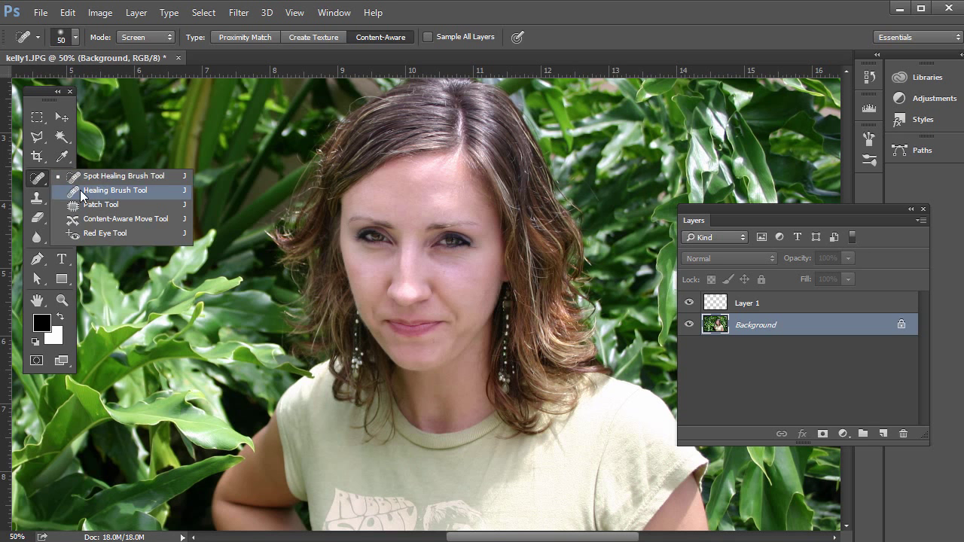
Step: Set the Healing Brush to sample All Layers on blank Layer 1, sourcing from the forehead
left_click(80, 190)
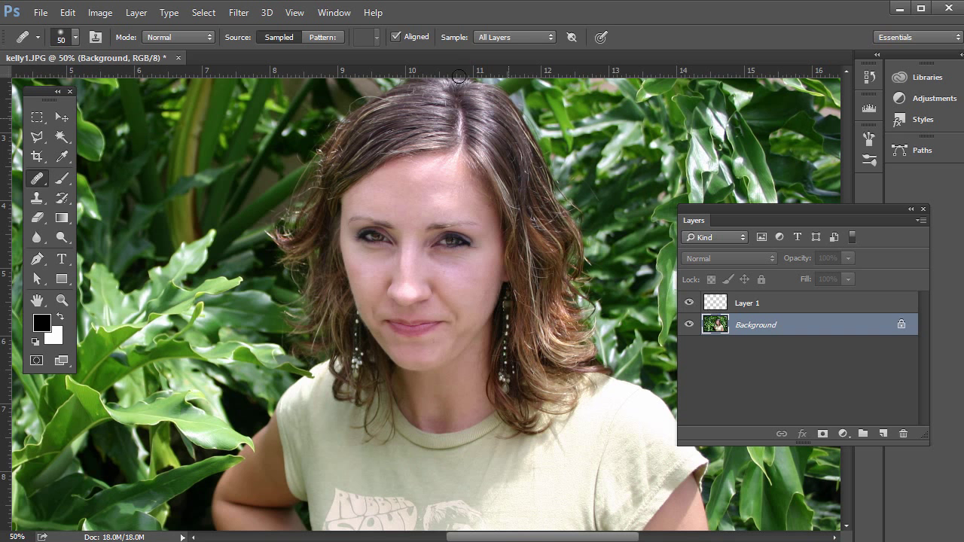
left_click(499, 37)
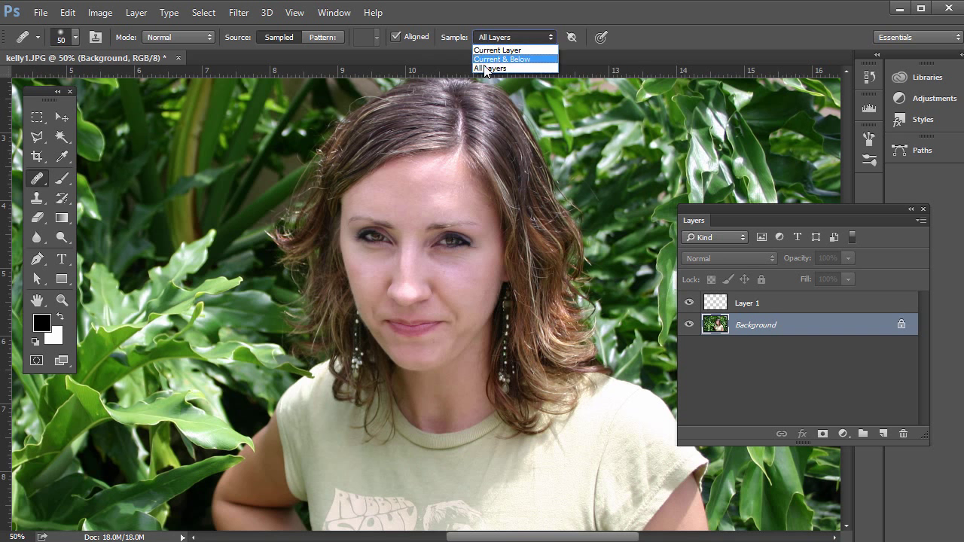
left_click(497, 51)
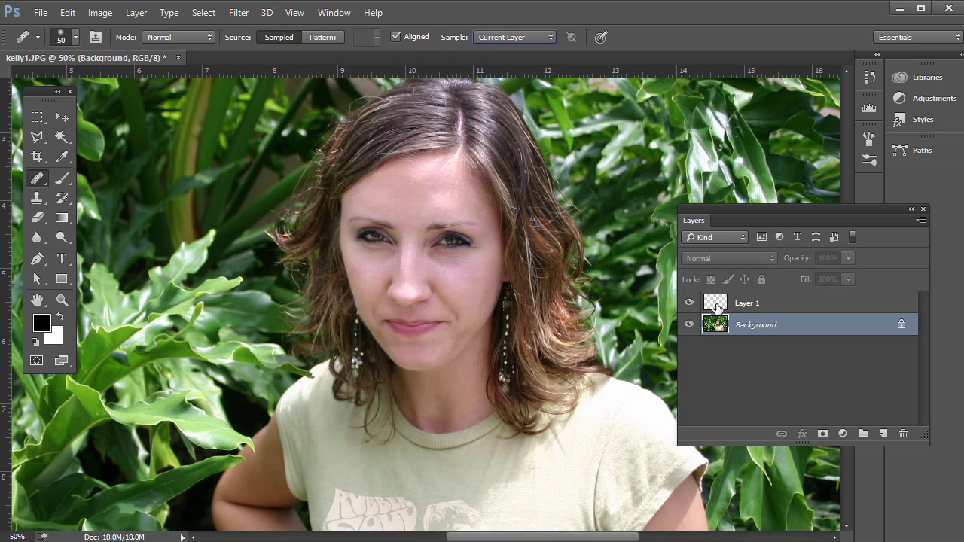
left_click(751, 307)
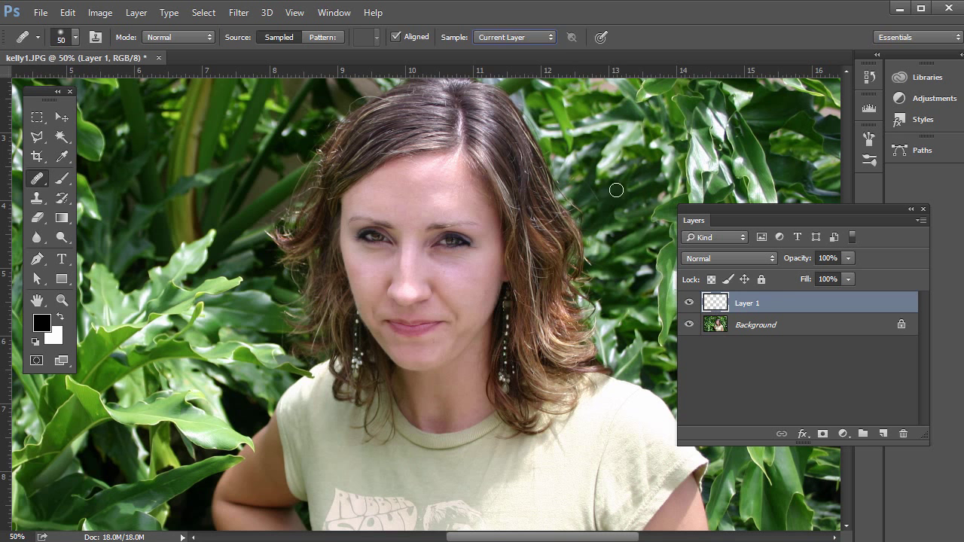
left_click(527, 35)
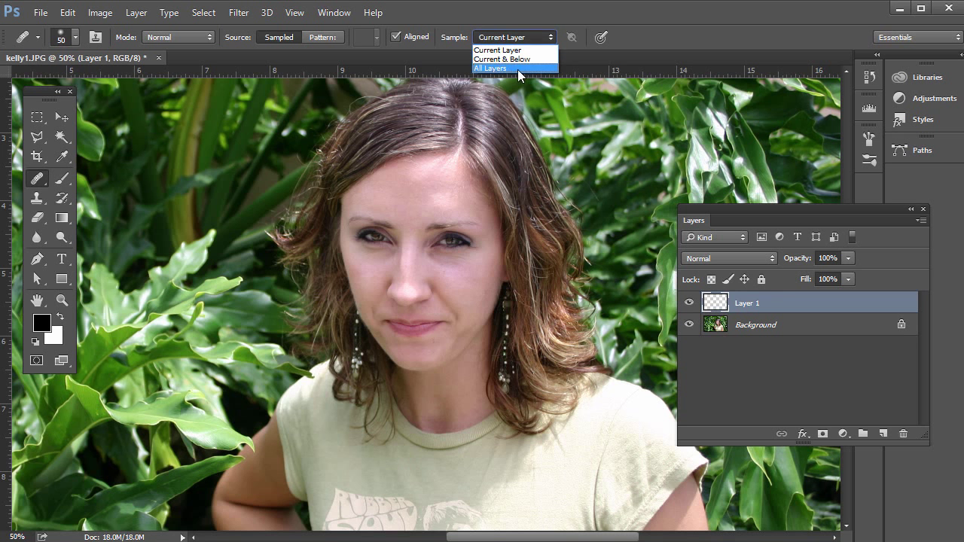
left_click(518, 69)
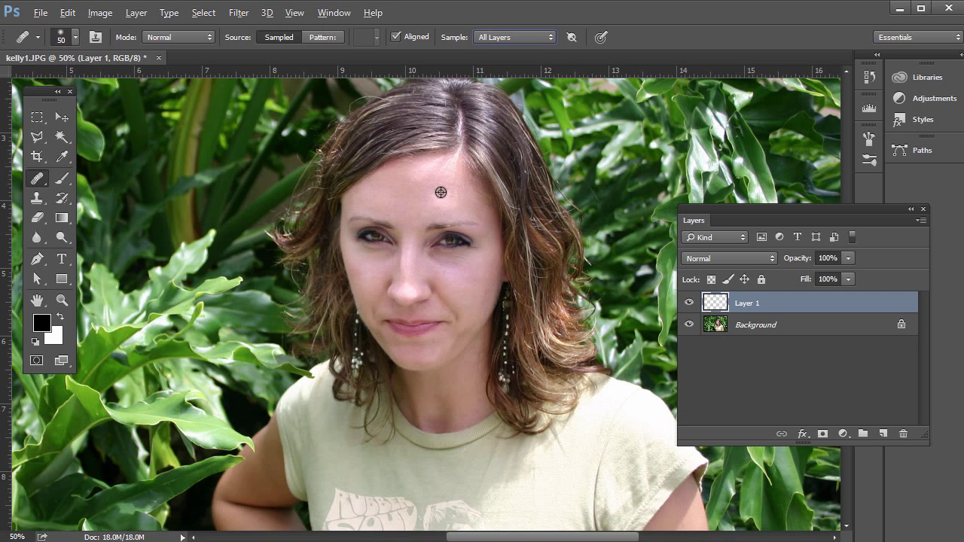
left_click(391, 186, "alt")
left_click(75, 38)
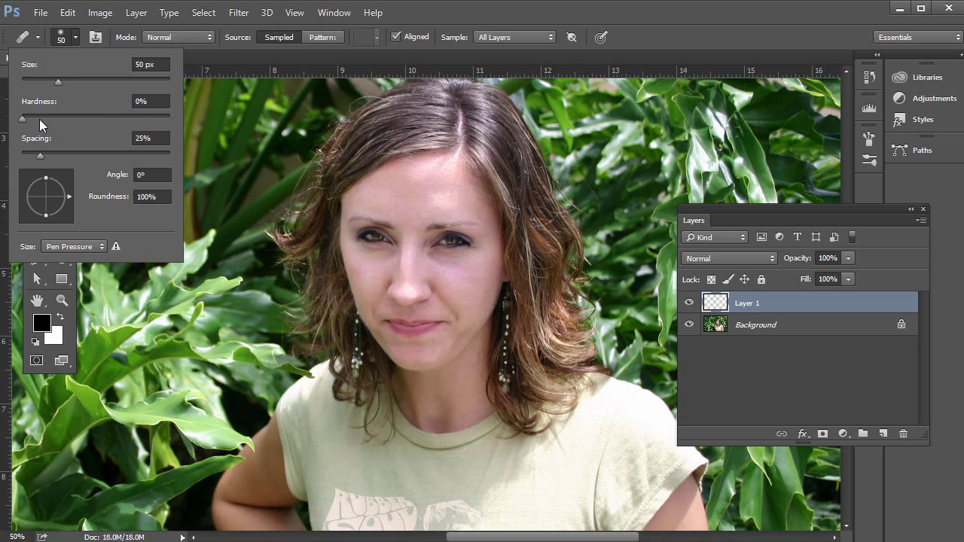
Step: Paint three healing strokes across the forehead wrinkles on Layer 1
left_click(75, 38)
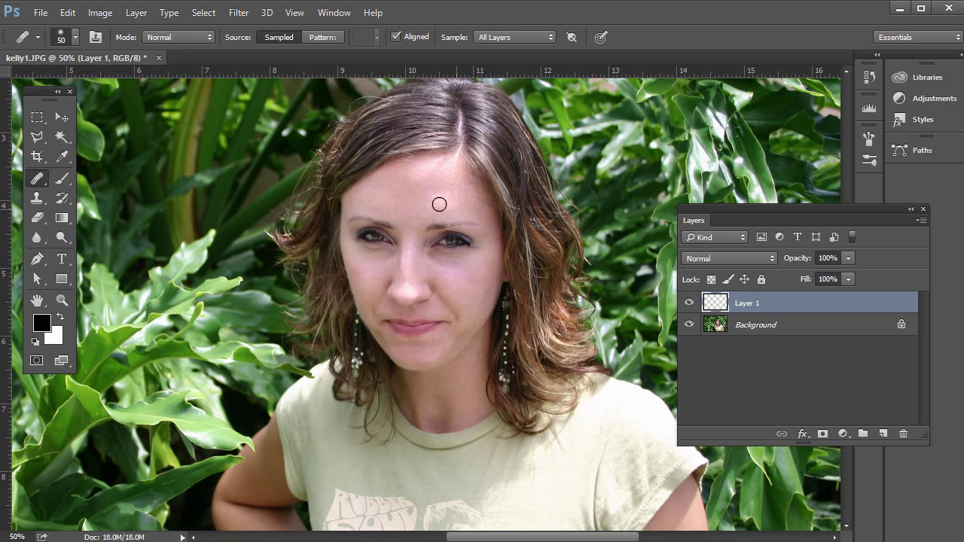
mouse_move(440, 166)
left_mouse_down()
mouse_move(426, 166)
mouse_move(454, 166)
mouse_move(445, 159)
mouse_move(414, 176)
mouse_move(444, 201)
left_mouse_up()
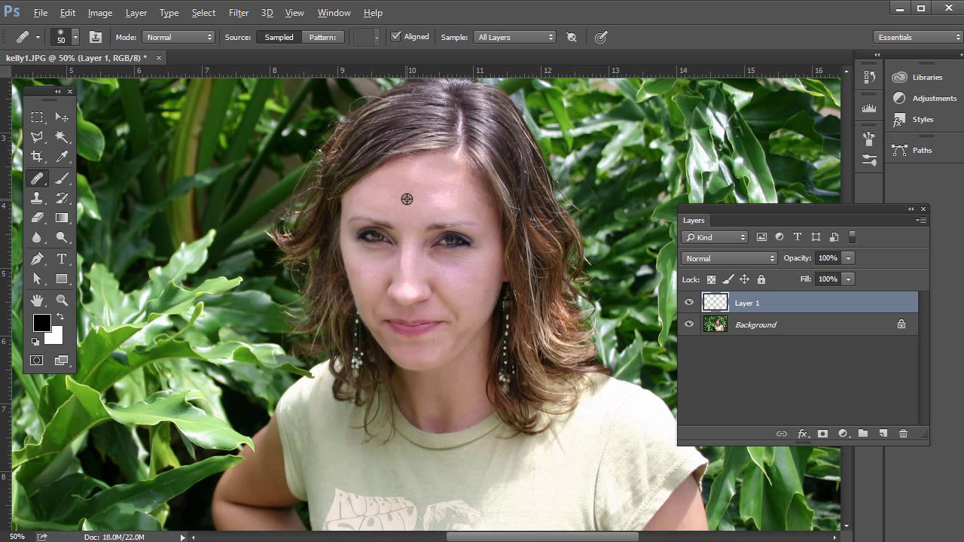
mouse_move(453, 170)
left_mouse_down()
mouse_move(421, 168)
mouse_move(420, 197)
left_mouse_up()
left_click_drag(452, 162, 446, 185)
Step: Toggle the Background to check the strokes, then lower Layer 1's opacity to 41%
left_click(689, 325)
left_click(689, 324)
left_click(848, 258)
left_click_drag(833, 279, 820, 281)
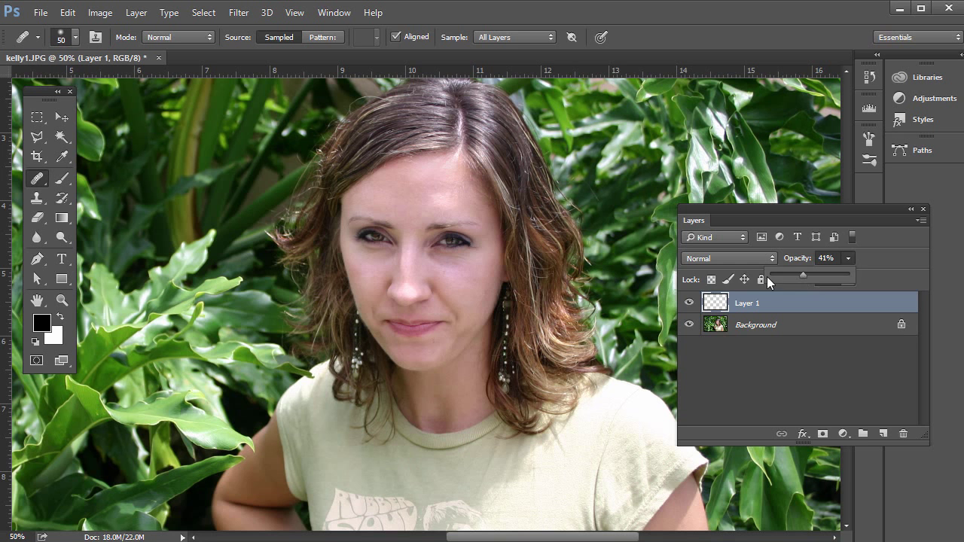
Step: Compare before and after, then set Layer 1's opacity to 40%
left_click(688, 303)
left_click(689, 303)
left_click(687, 303)
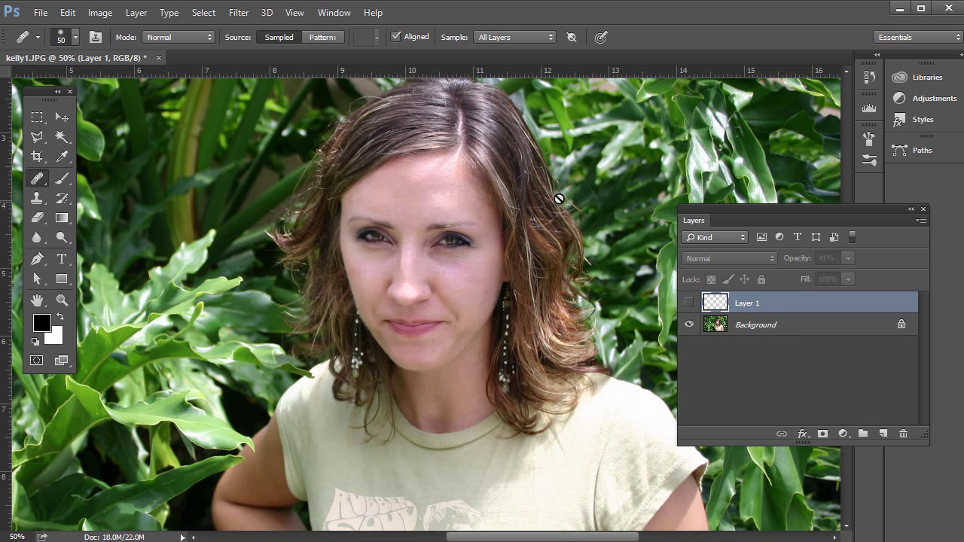
left_click(689, 303)
left_click(848, 258)
left_click_drag(841, 274, 938, 282)
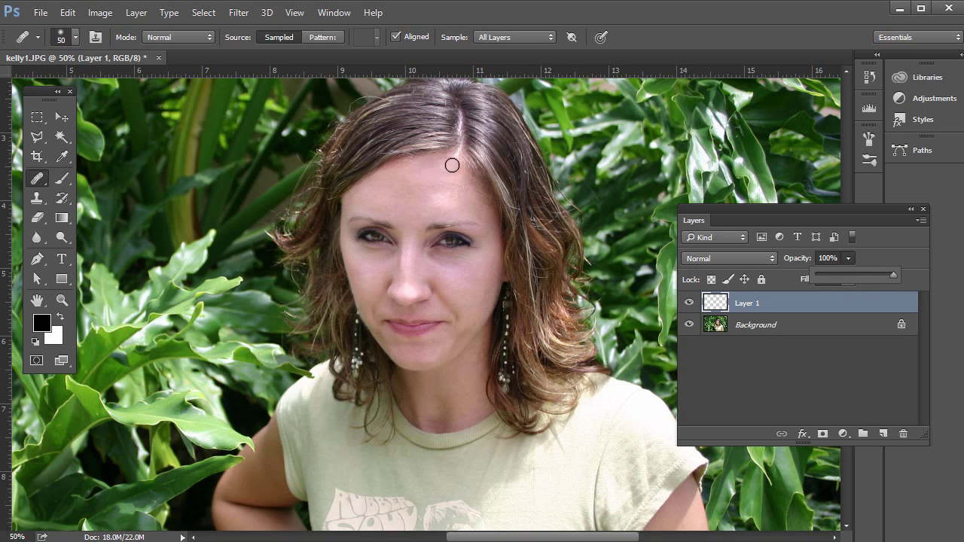
left_click_drag(852, 272, 856, 274)
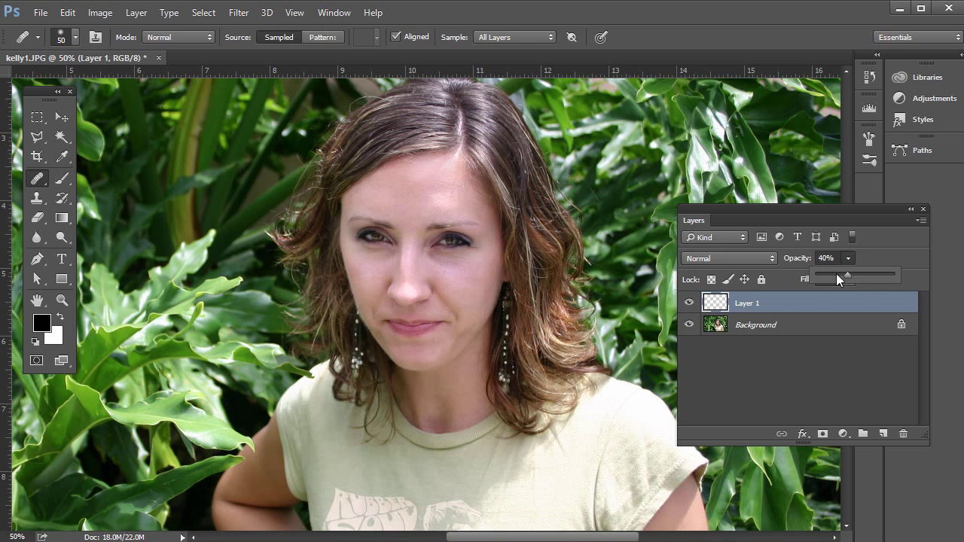
Step: Toggle Layer 1 to compare the 40% retouch with the original, leaving it visible
left_click(689, 302)
left_click(689, 302)
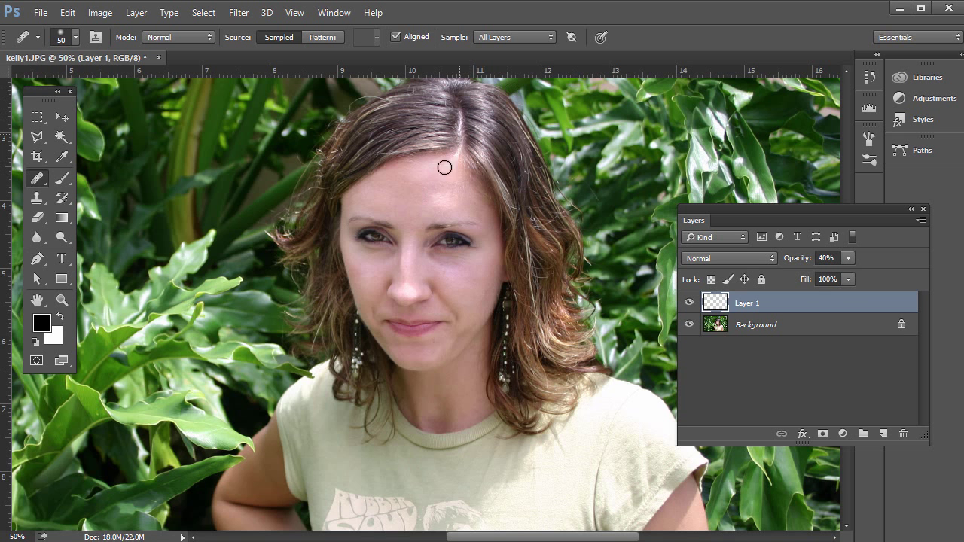
left_click(689, 302)
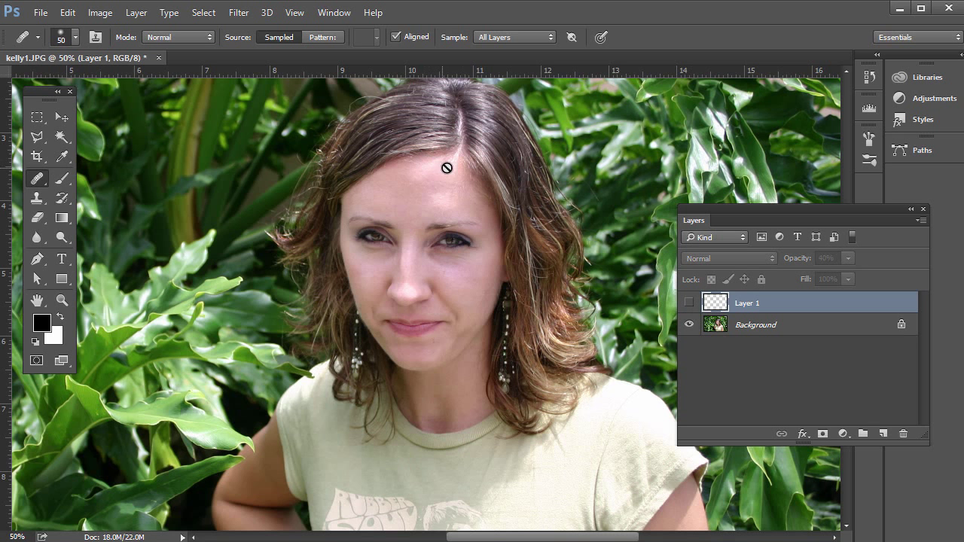
left_click(688, 303)
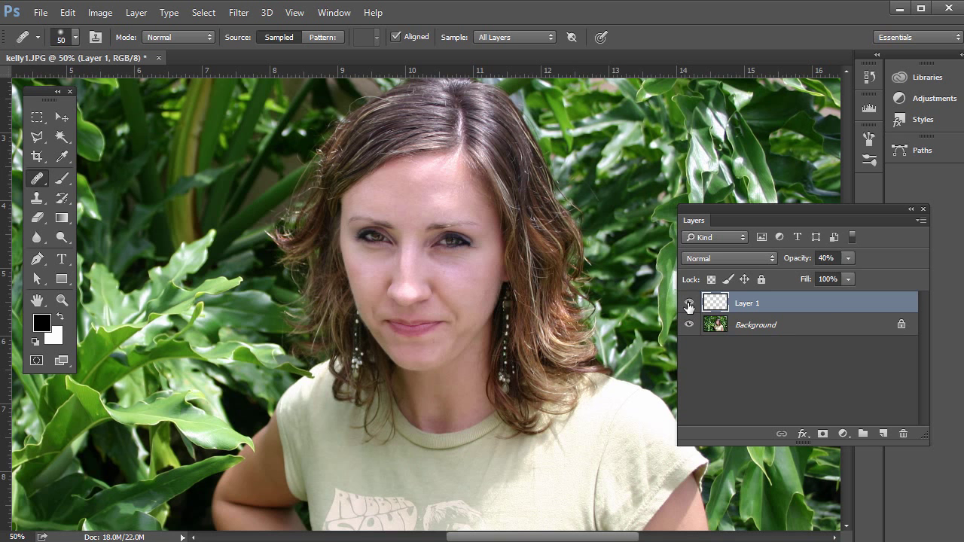